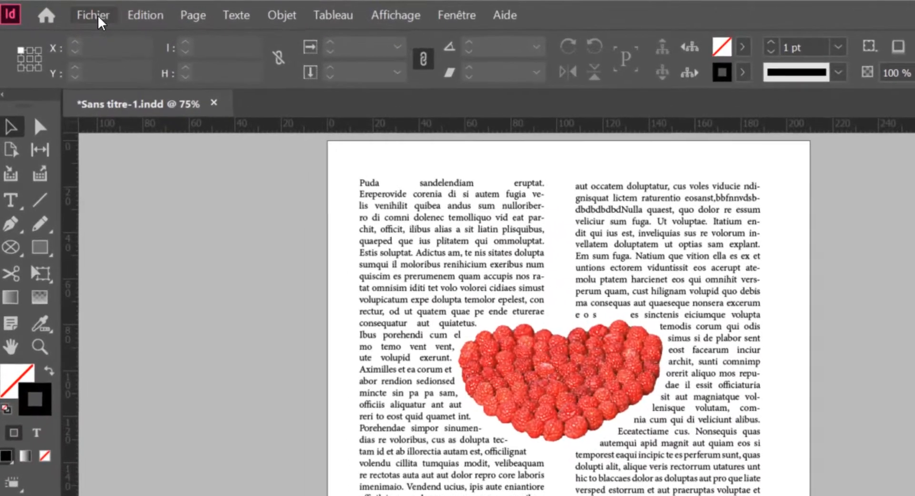
Step: Create a new print document from the A4 preset, 210 × 297 mm in portrait
click(55, 9)
mouse_move(296, 34)
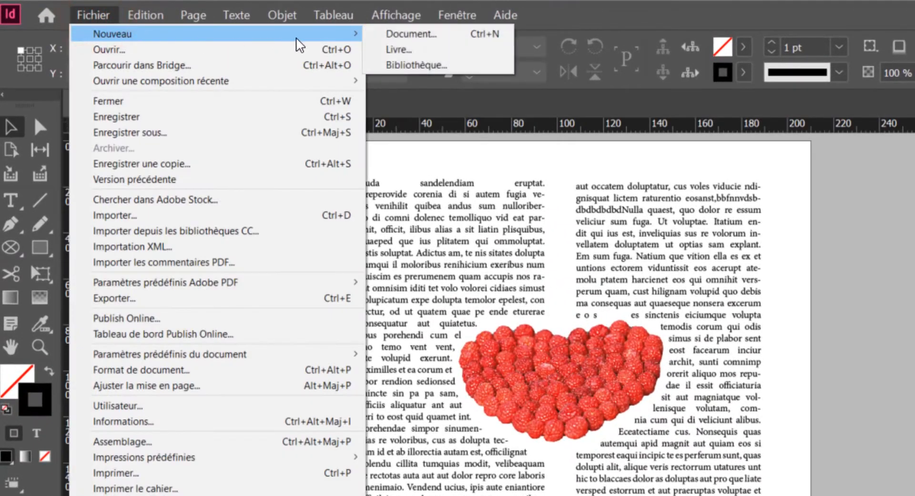
click(414, 34)
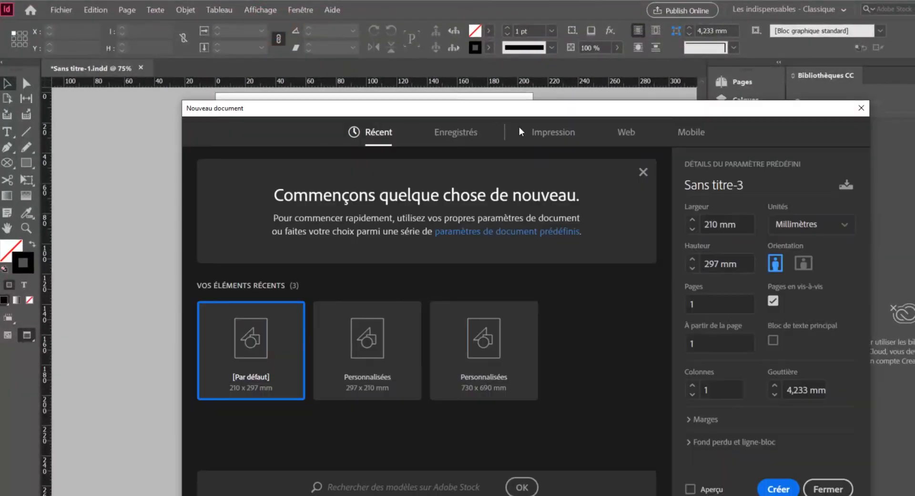
click(551, 130)
click(250, 264)
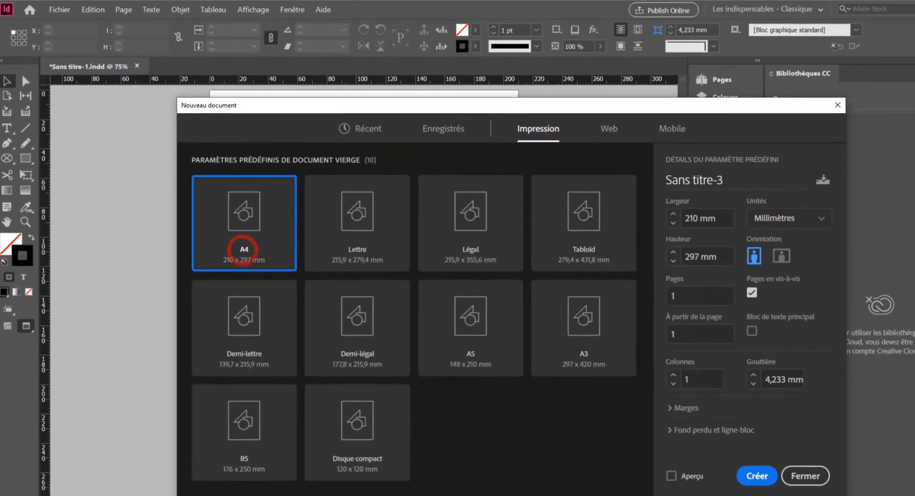
click(753, 475)
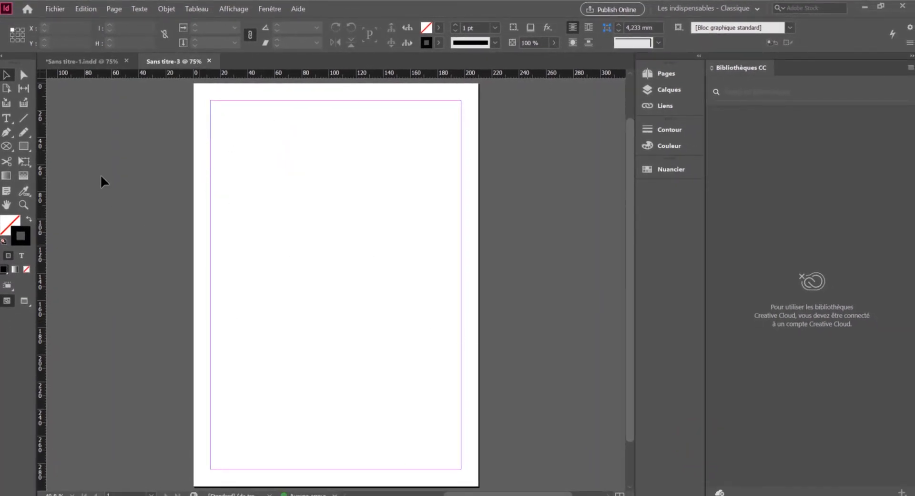
Step: Draw a text frame about 77 × 266 mm along the page's left margin and place a duplicate beside it as a right column
click(7, 120)
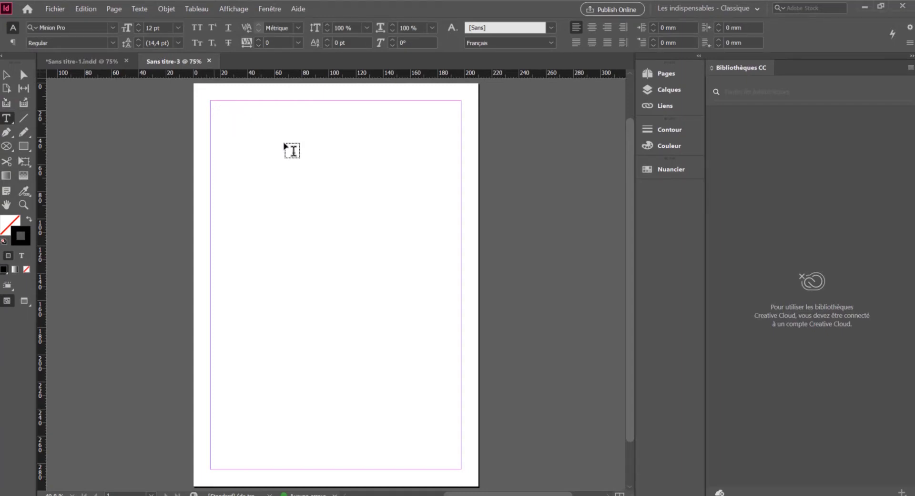
mouse_move(286, 156)
mouse_down()
mouse_move(300, 270)
mouse_move(291, 454)
mouse_move(319, 469)
mouse_up()
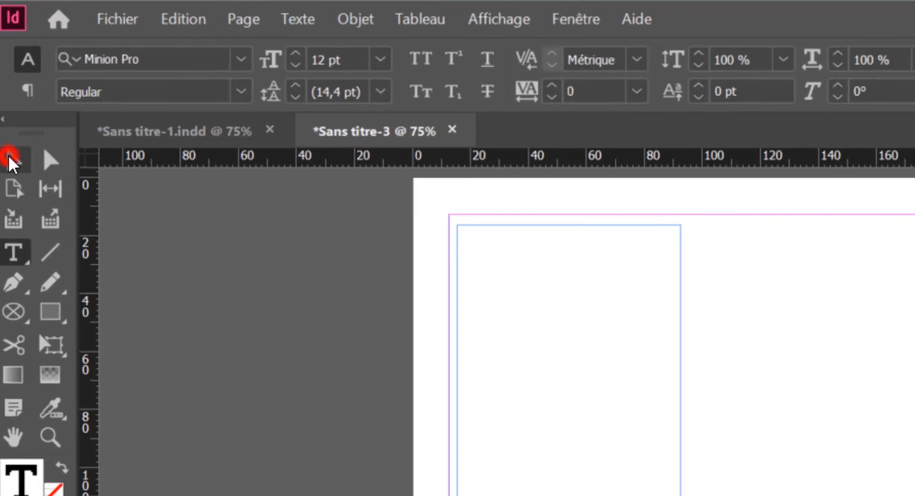
click(9, 129)
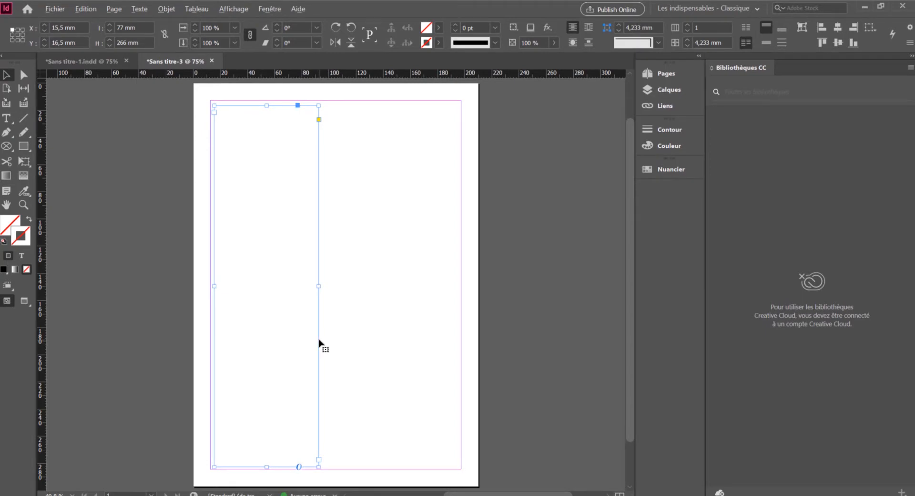
click(282, 170)
drag(285, 173, 401, 173)
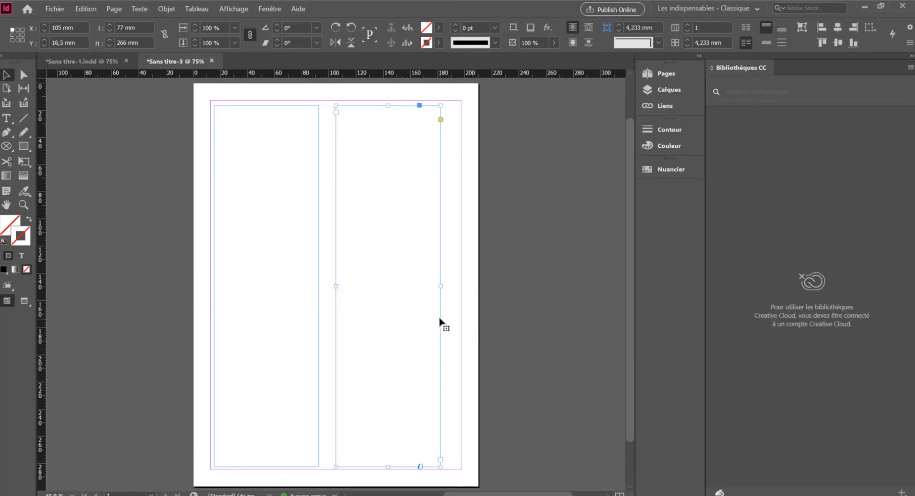
Step: Fill the left text frame with placeholder text
click(253, 158)
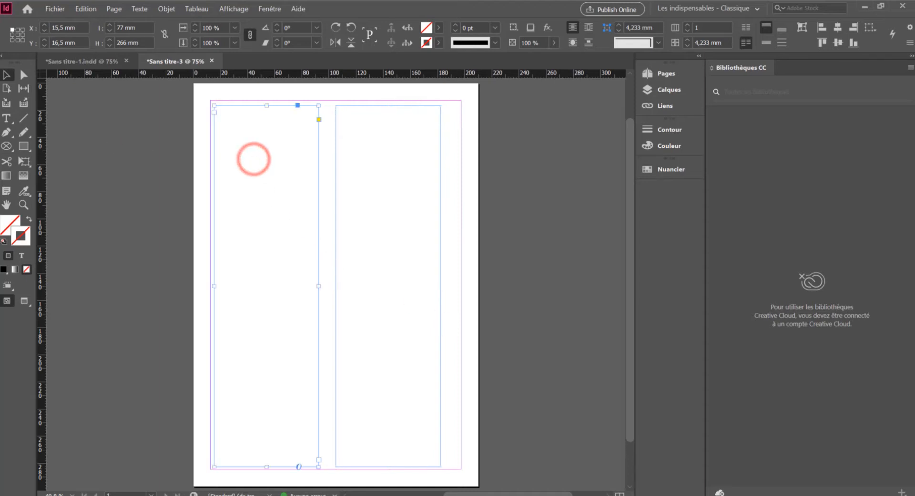
click(5, 118)
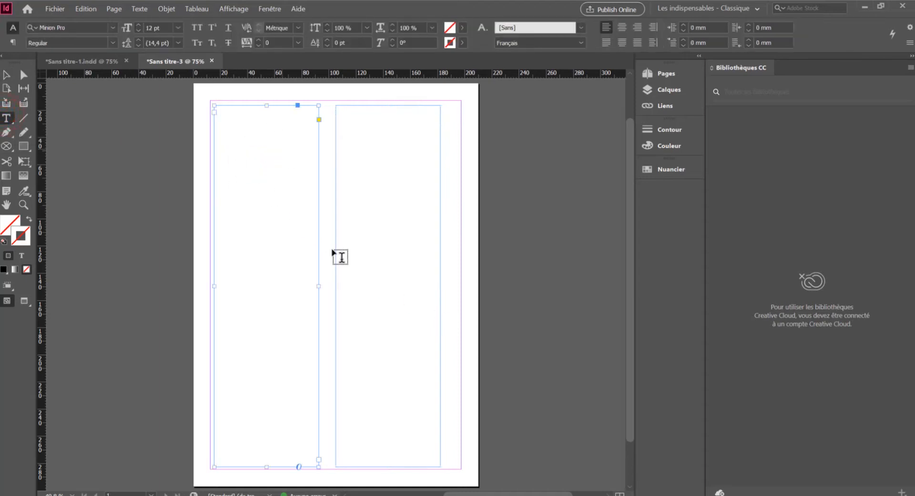
click(247, 175)
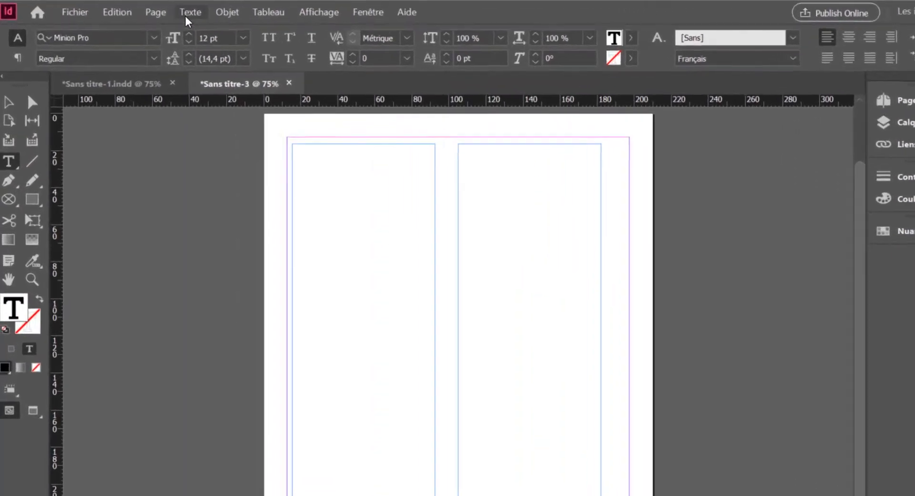
click(139, 9)
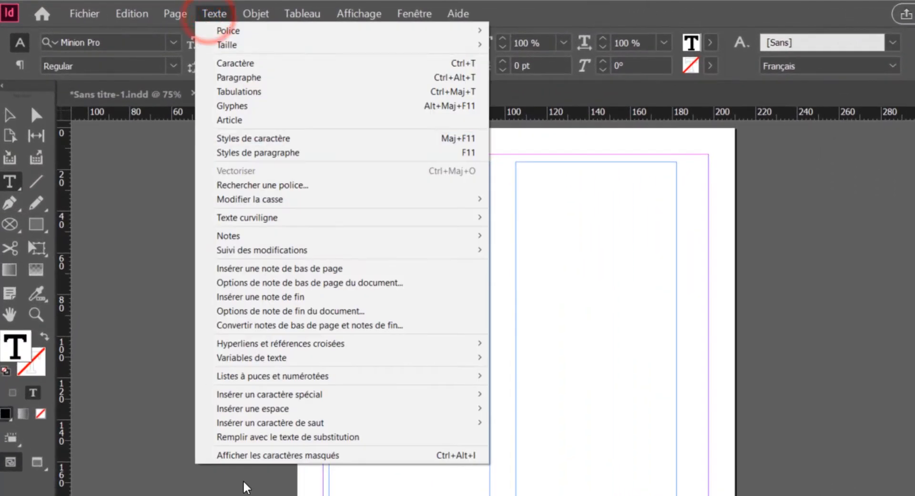
click(324, 437)
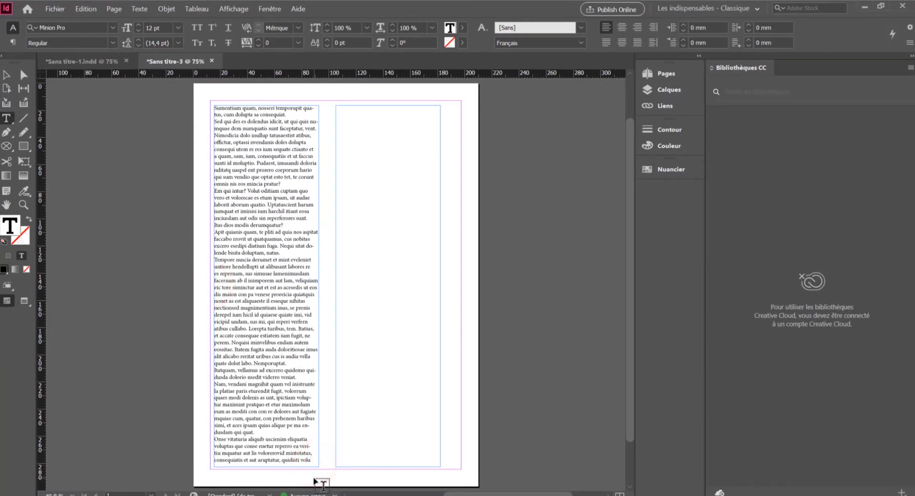
Step: Replace the last words of the left column's text with "hfhfhfj"
text(h)
drag(315, 461, 263, 454)
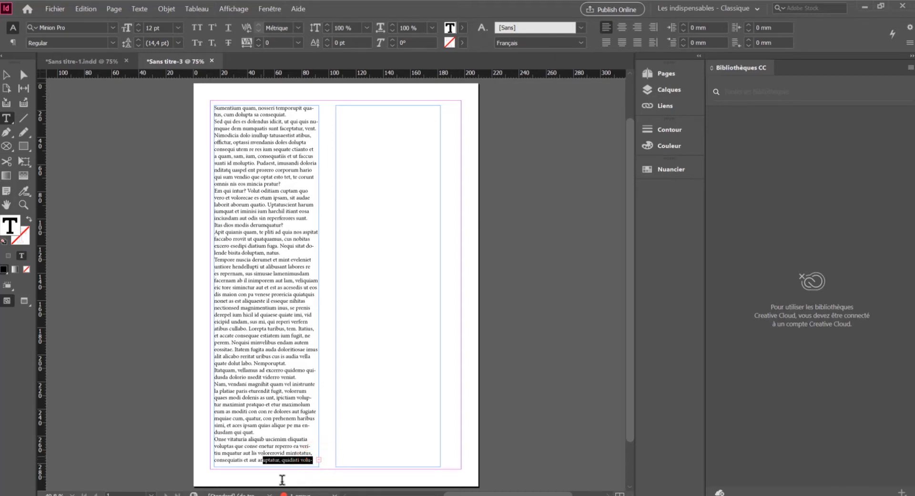
text(hfhfhfj)
Step: Thread the left text frame to the empty right frame so its text can flow on
click(7, 75)
click(282, 428)
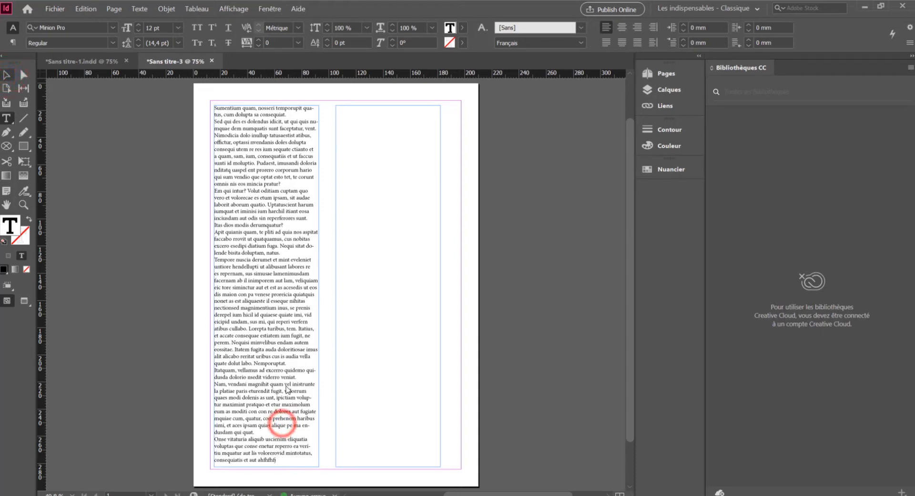
click(257, 371)
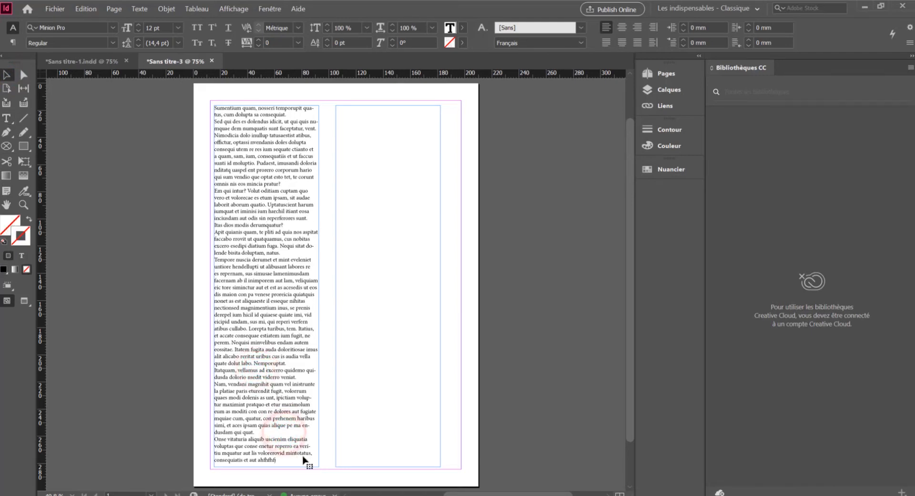
key(Escape)
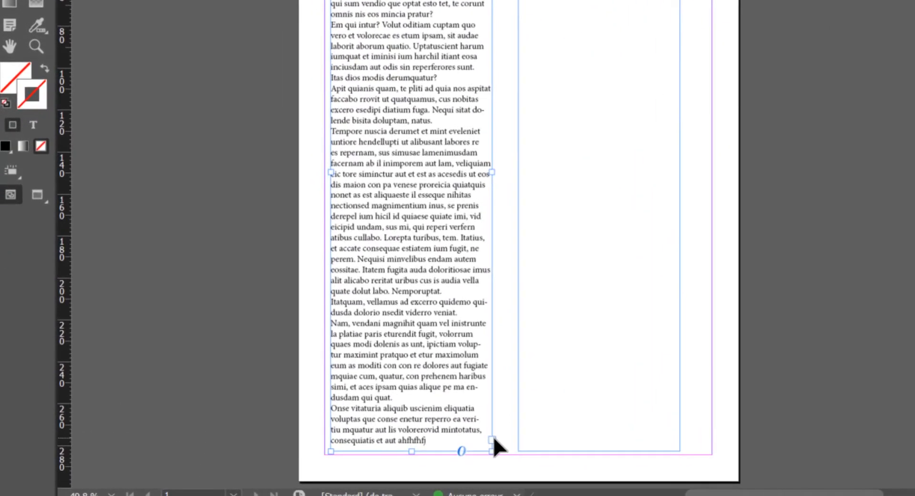
click(494, 438)
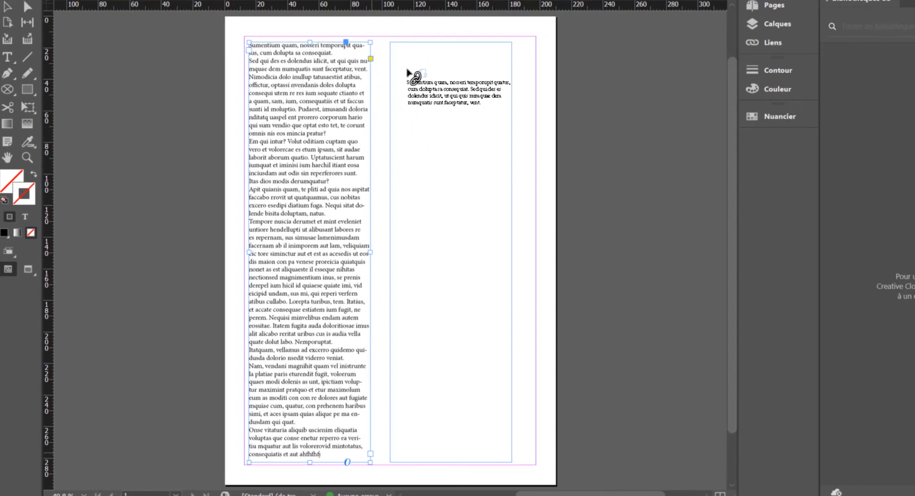
click(408, 73)
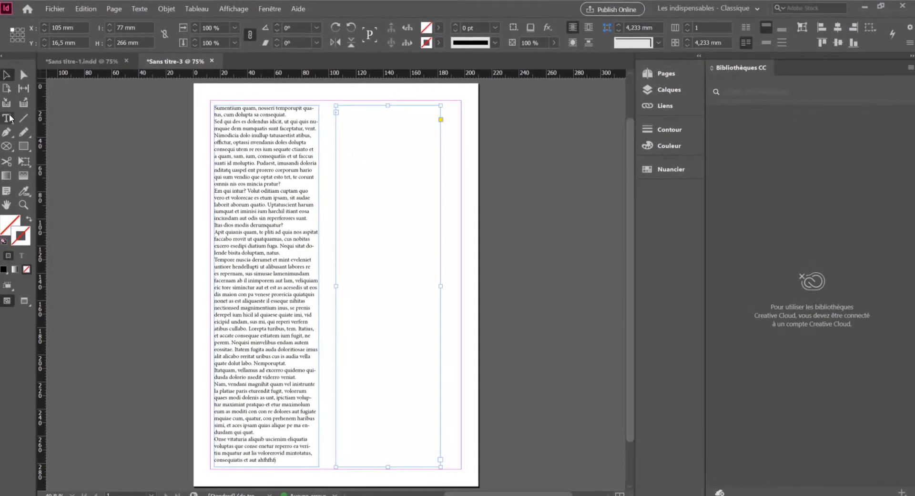
Step: Extend the end of the left column with random letters until they flow into the right frame, and fill the remainder with placeholder text
click(7, 57)
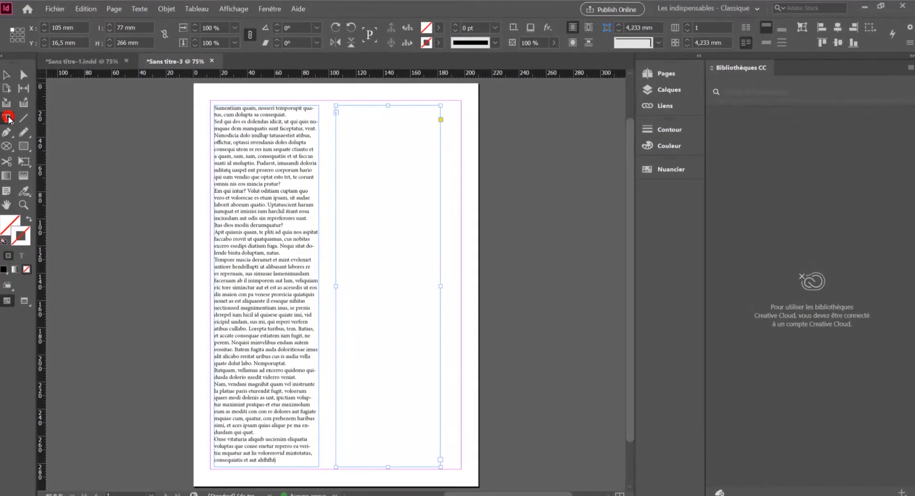
click(282, 463)
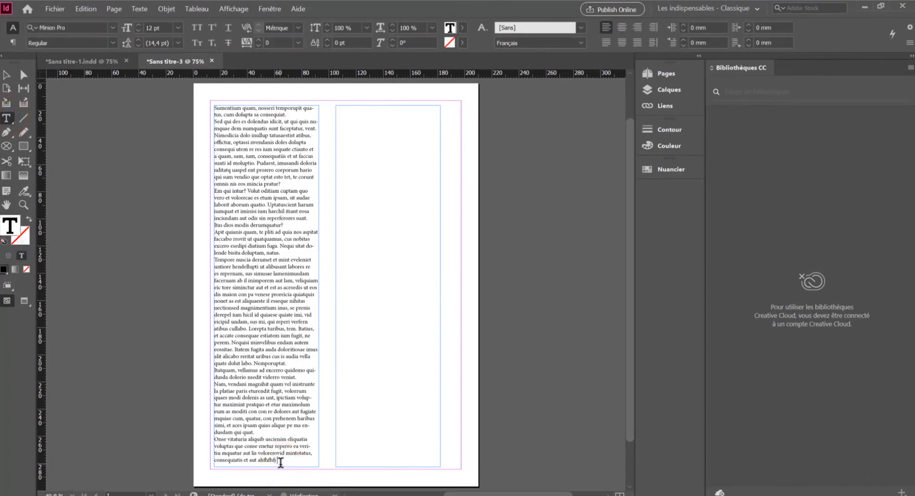
text(dgdhfdhfjfdjgfjgfjgfjgfjmgfgfmgh)
click(134, 9)
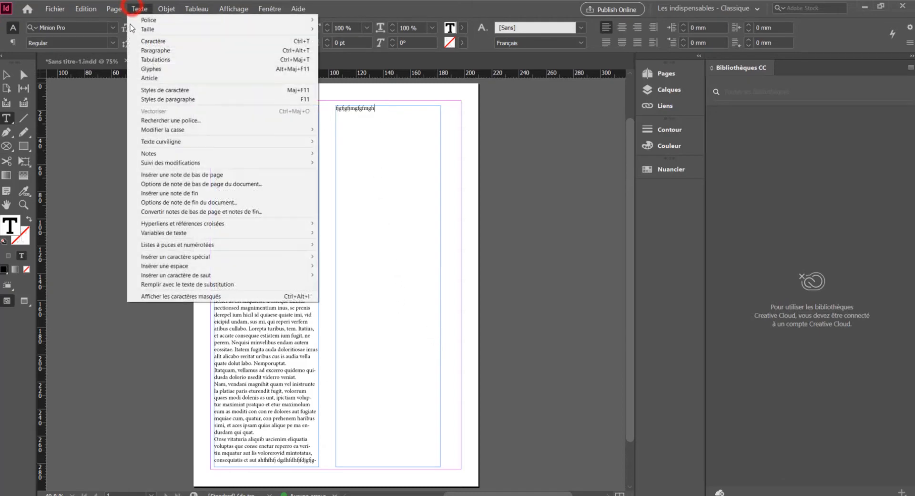
click(166, 284)
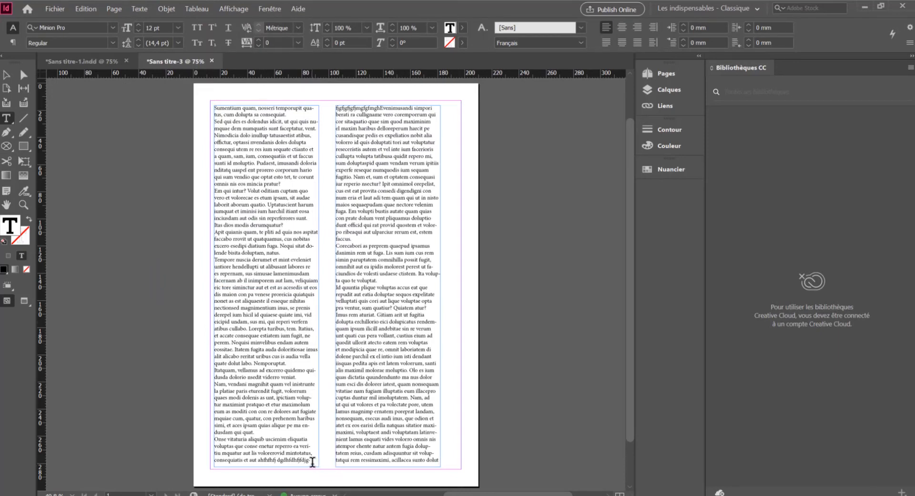
Step: Fully justify all lines of the text in both threaded frames
click(275, 368)
key(ctrl+a)
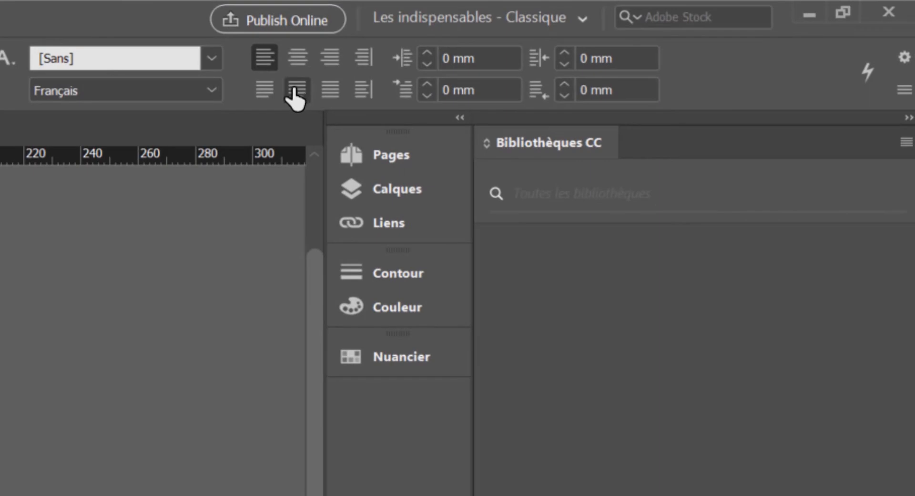
click(333, 90)
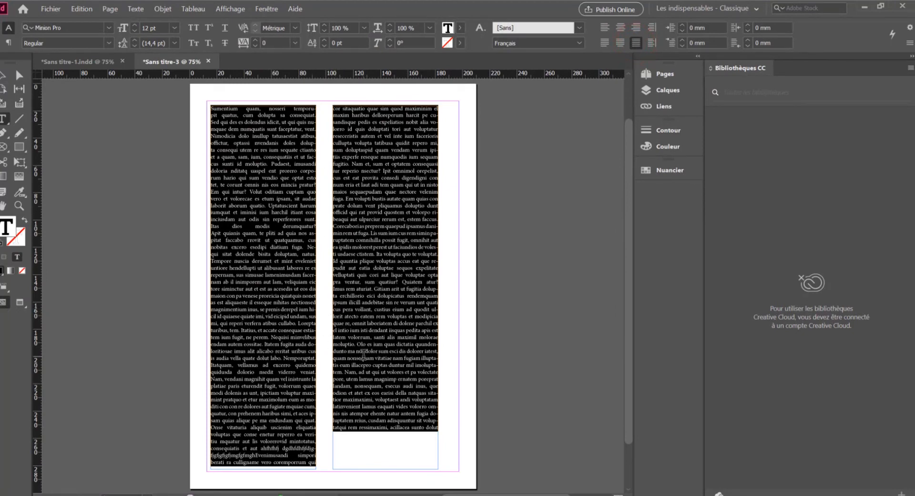
Step: Fill the empty space at the end of the right column with more placeholder text
click(365, 442)
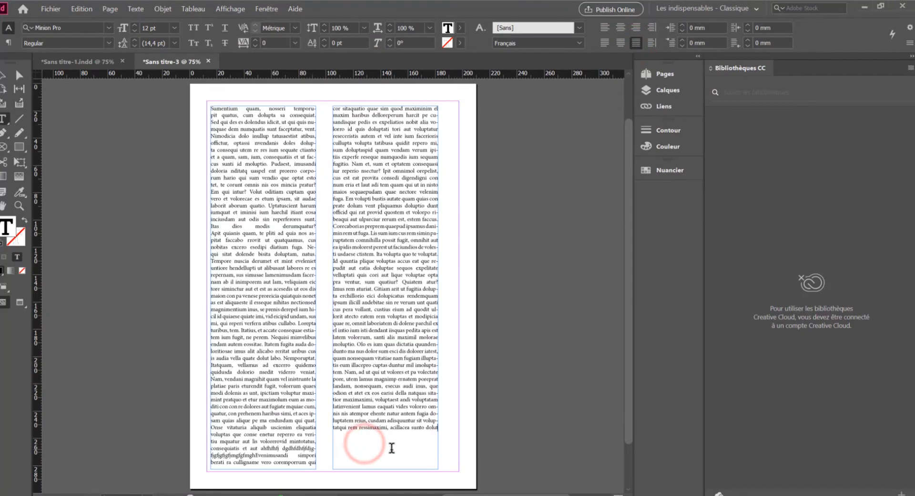
click(136, 9)
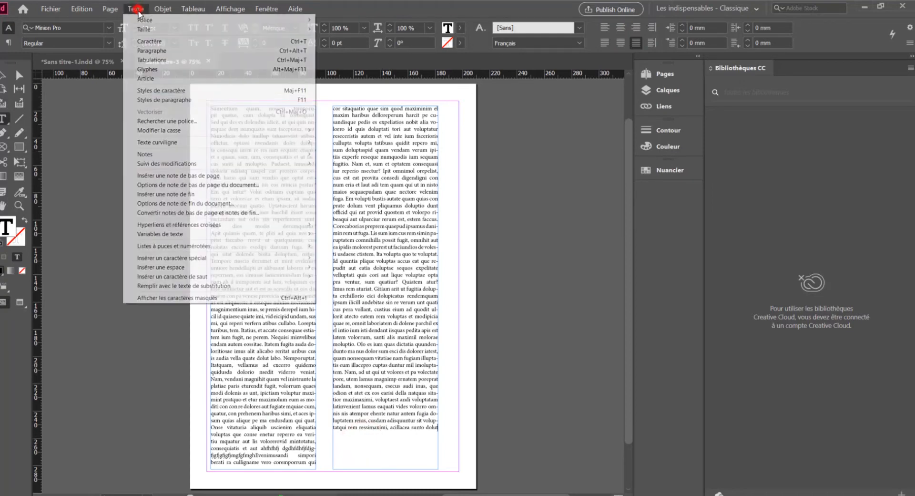
click(195, 286)
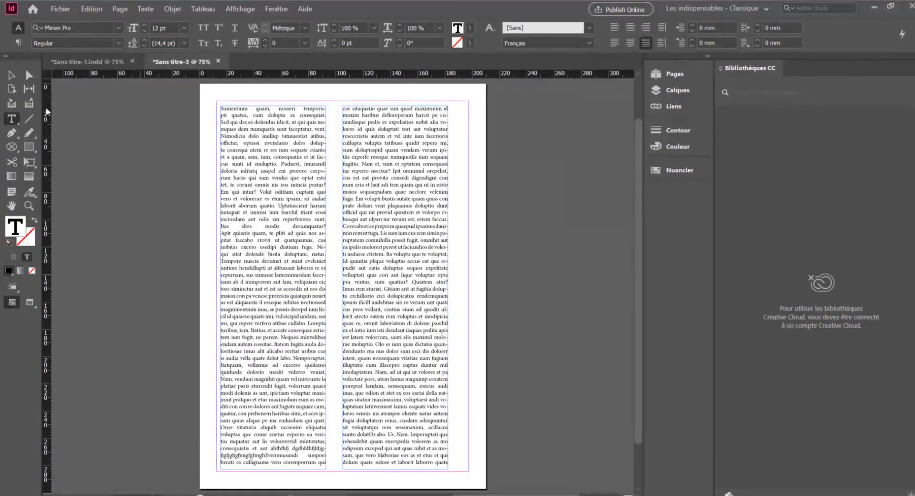
click(12, 74)
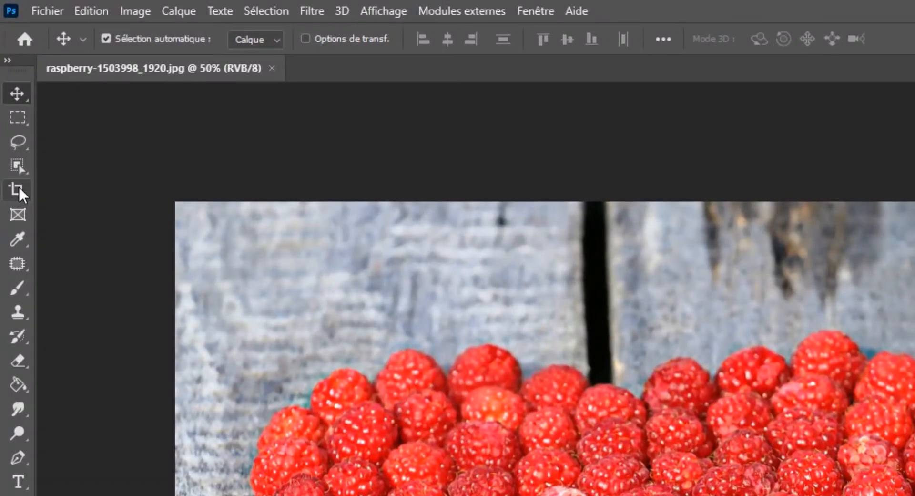
Step: In Photoshop, select the raspberry heart in raspberry-1503998_1920.jpg with the Object Selection tool in Rectangle mode
click(21, 163)
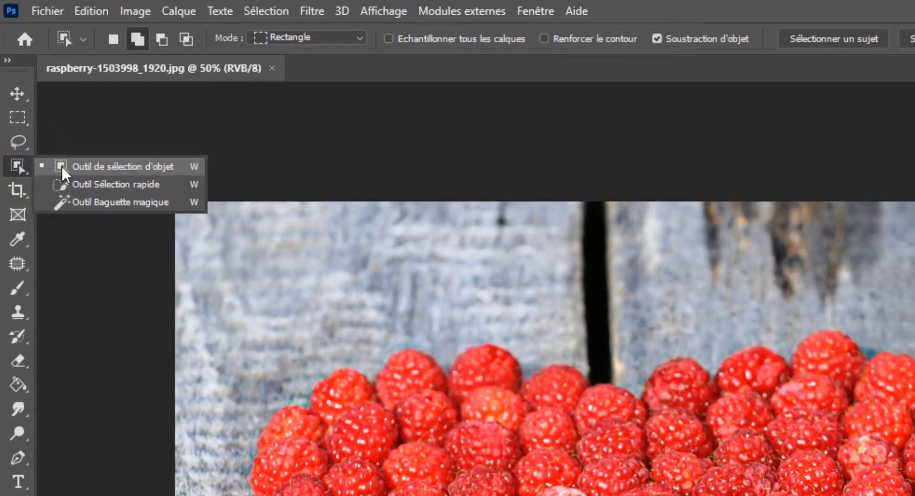
click(62, 167)
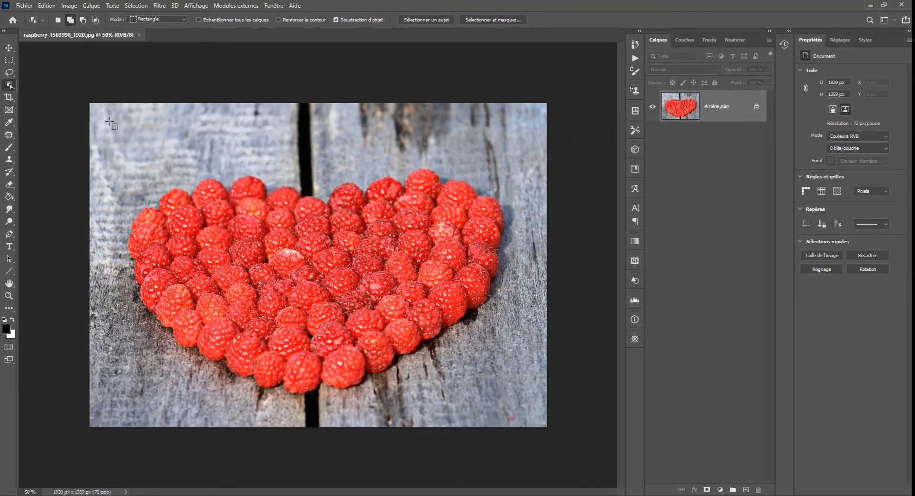
drag(110, 121, 527, 412)
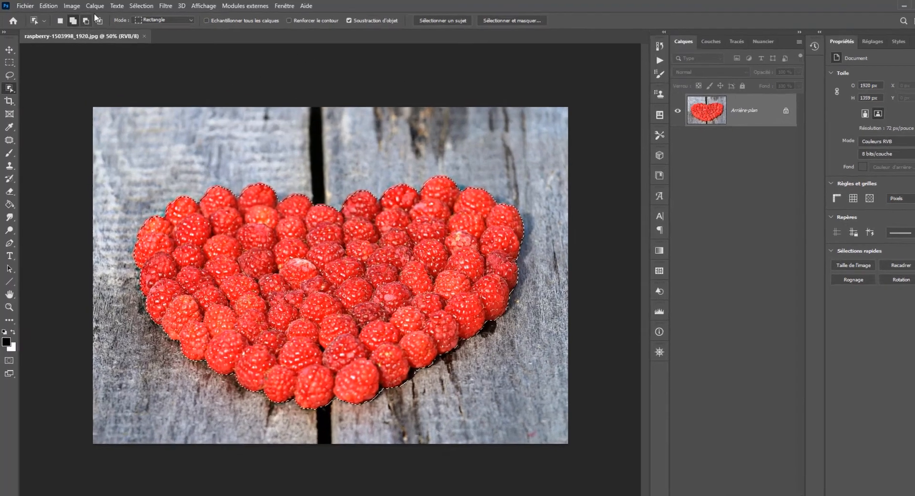
Step: Copy the selected raspberry heart to a new layer
click(91, 5)
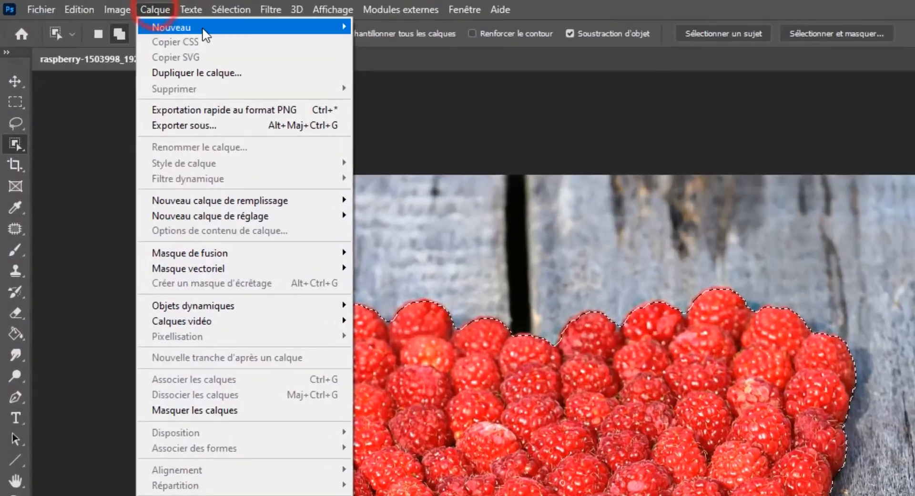
mouse_move(205, 34)
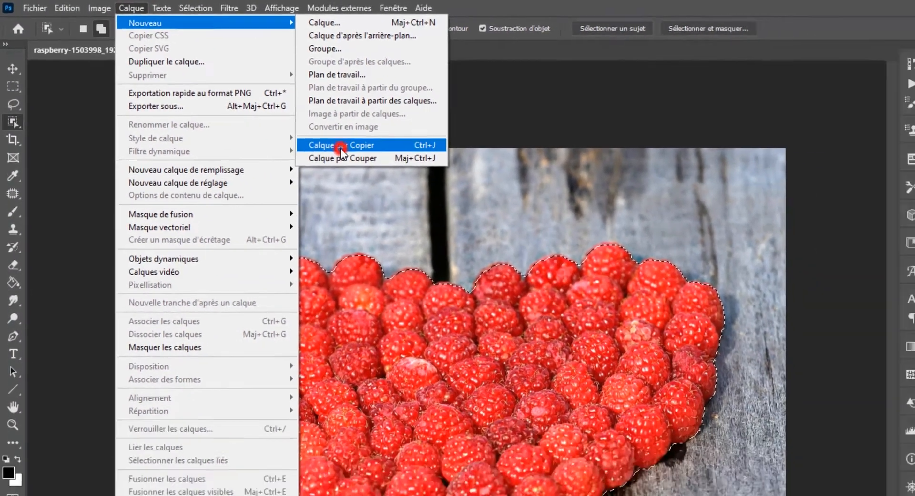
click(402, 171)
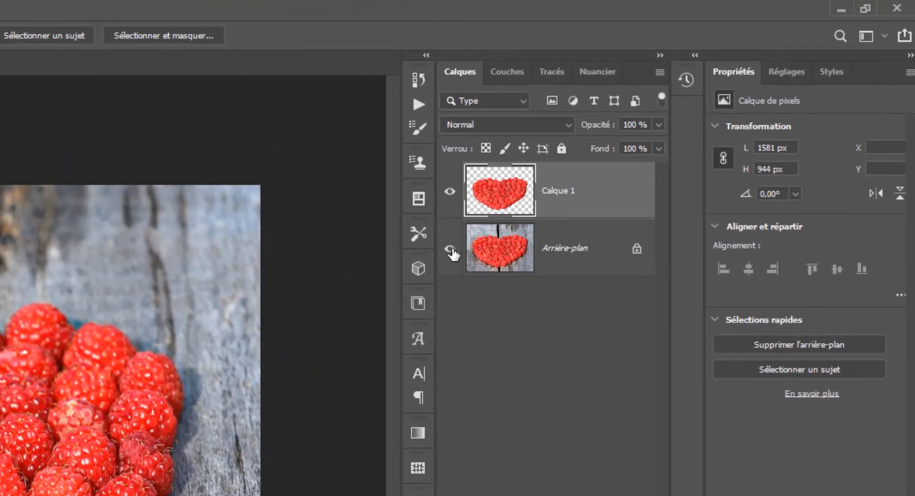
Step: Hide the Arrière-plan layer so only the cut-out heart on Calque 1 shows, and switch to the Move tool
click(450, 249)
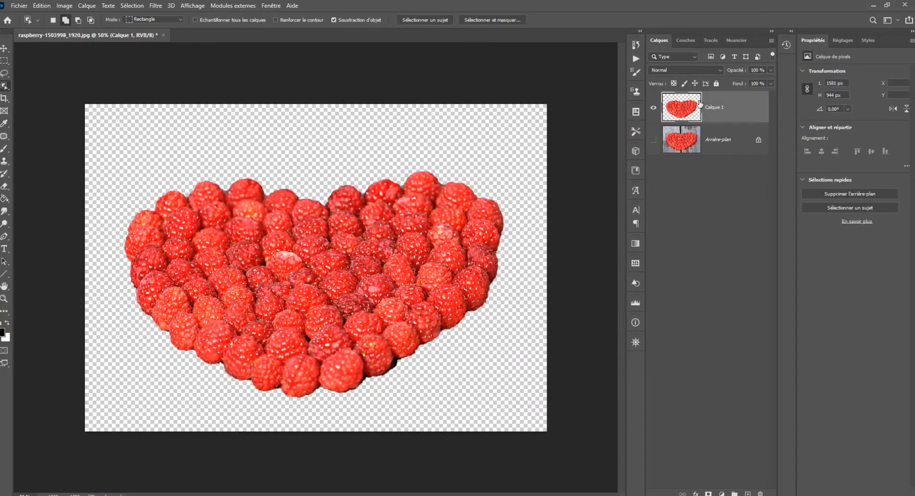
click(5, 48)
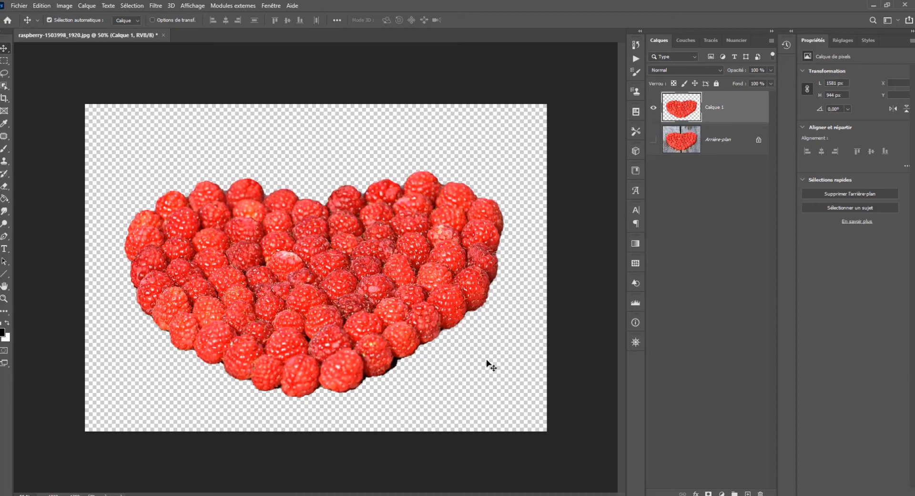
Step: Set up saving the cut-out heart as a PNG named raspberry-1503998_1920, and cancel the save
click(18, 5)
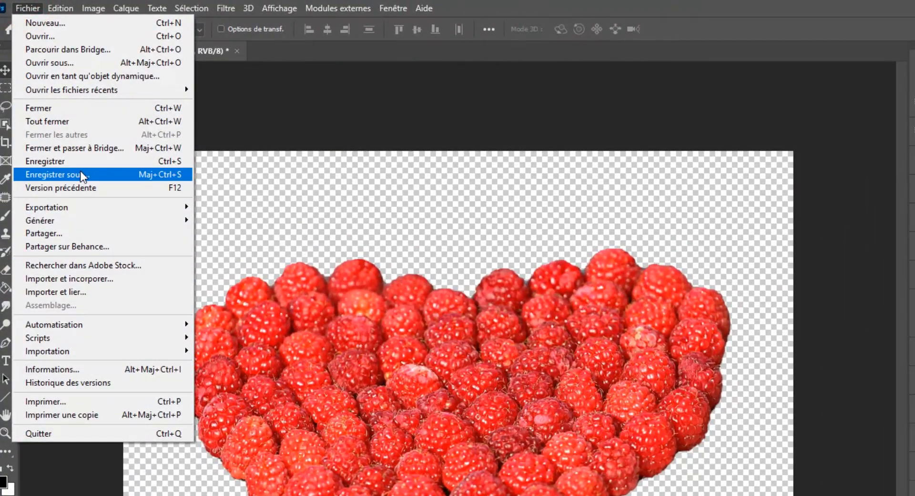
click(81, 174)
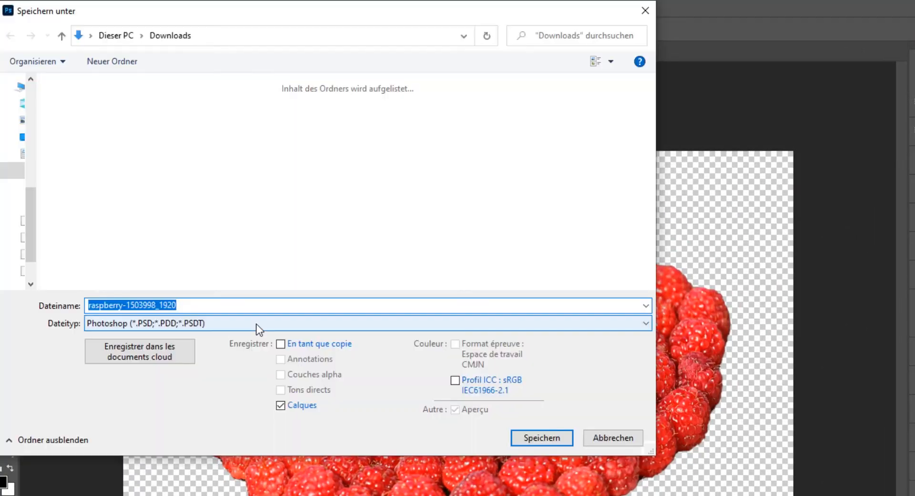
click(255, 324)
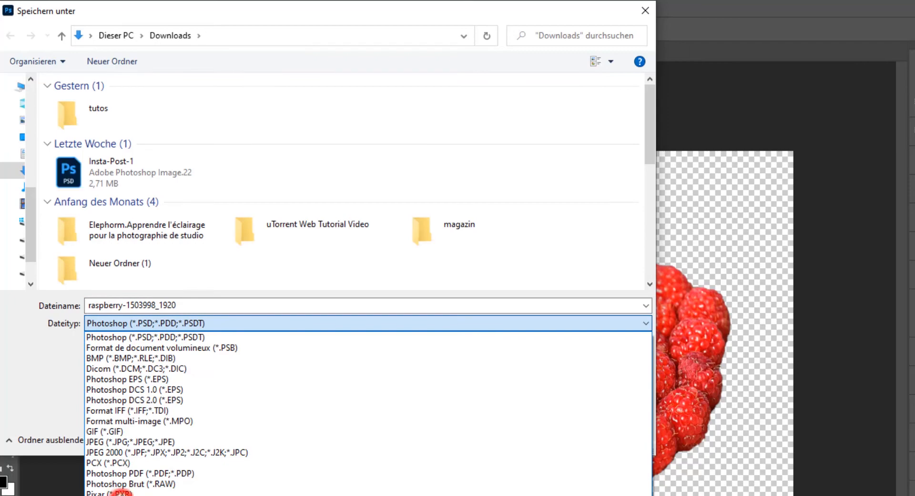
click(114, 491)
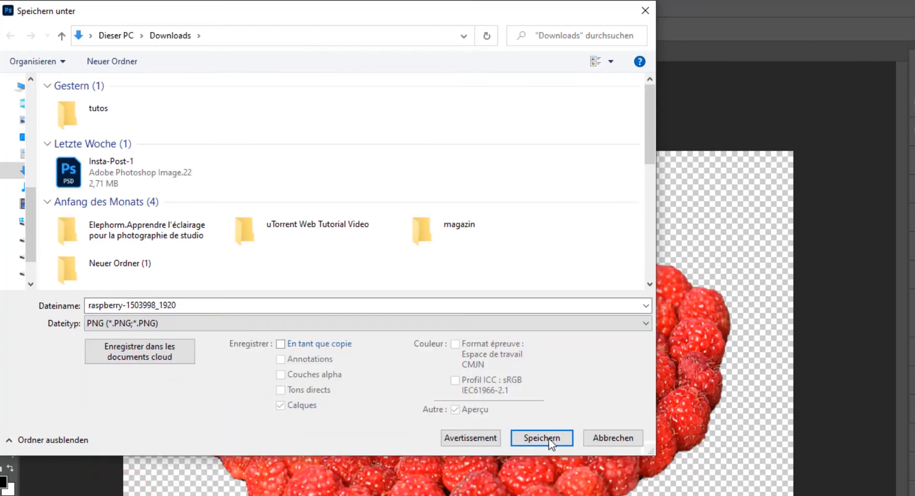
click(615, 434)
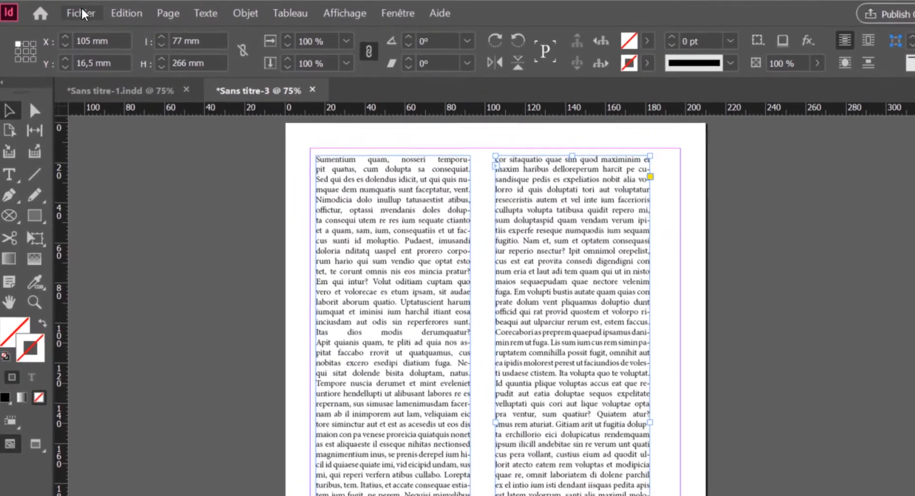
Step: In InDesign, place the transparent heart image raspberry-1503998_1920 from the tutos folder across both columns, about 108 by 77 mm
click(64, 9)
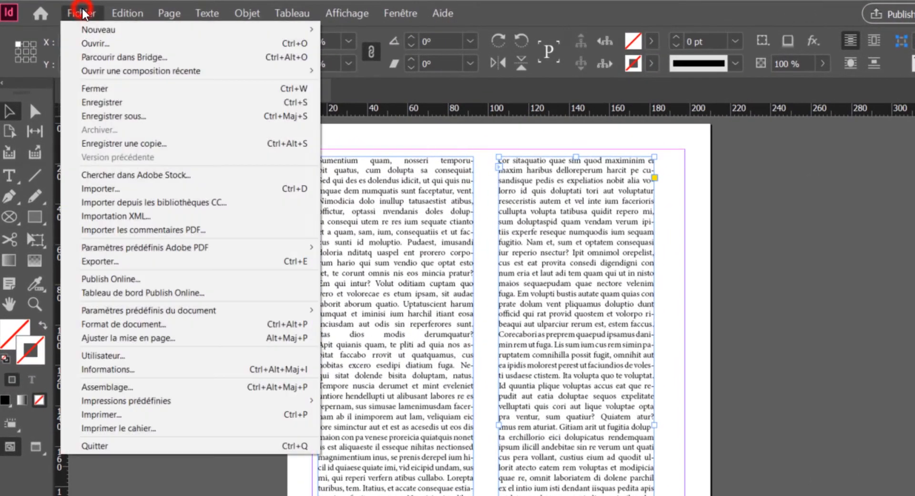
click(110, 189)
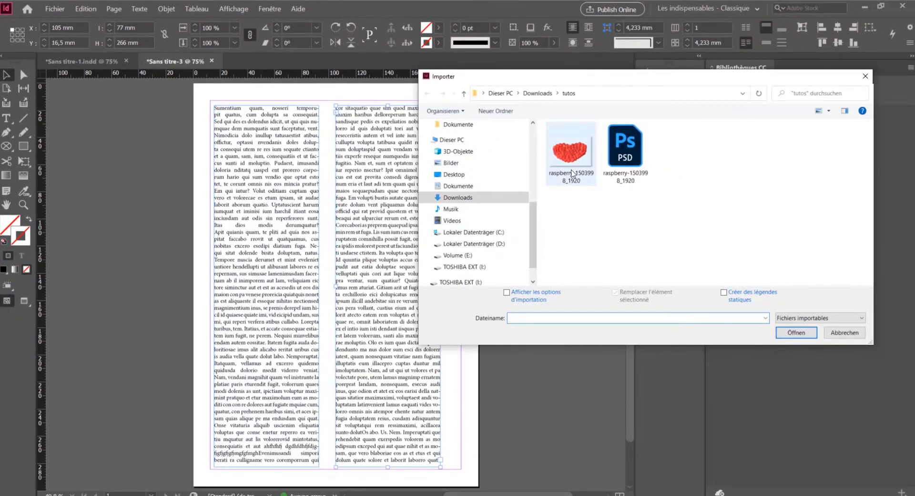
click(572, 174)
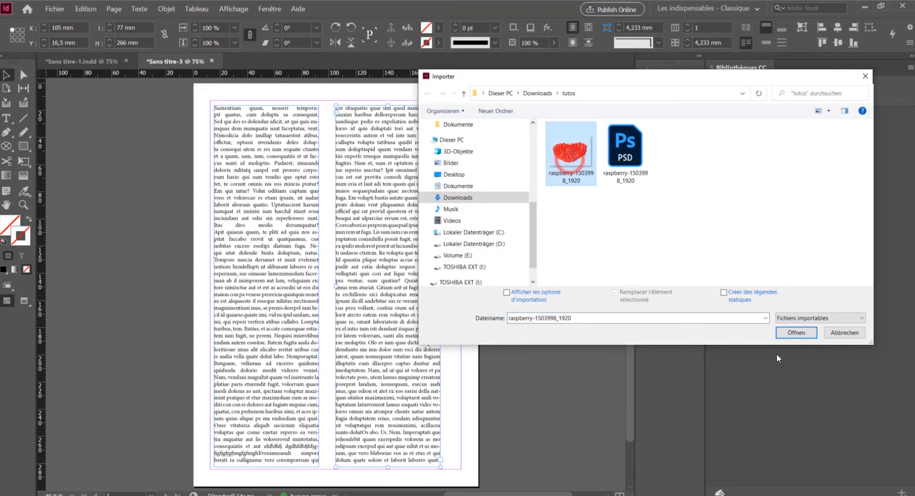
click(797, 333)
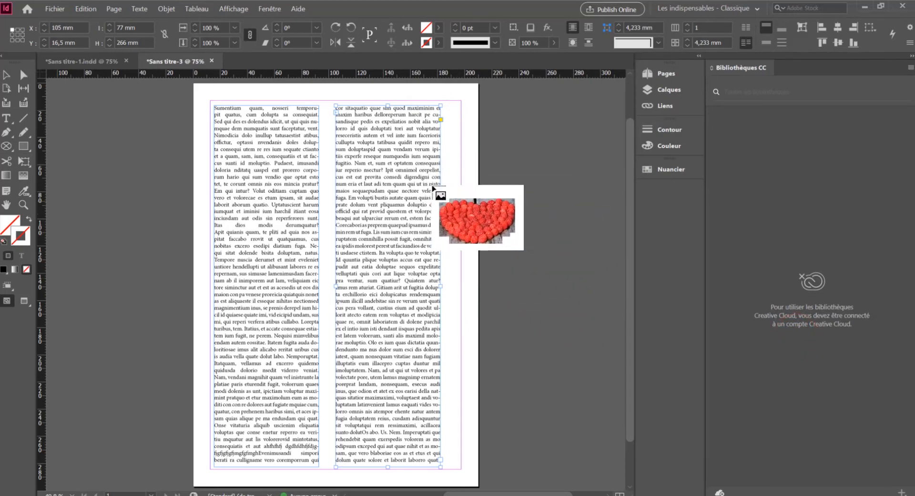
drag(270, 167, 416, 209)
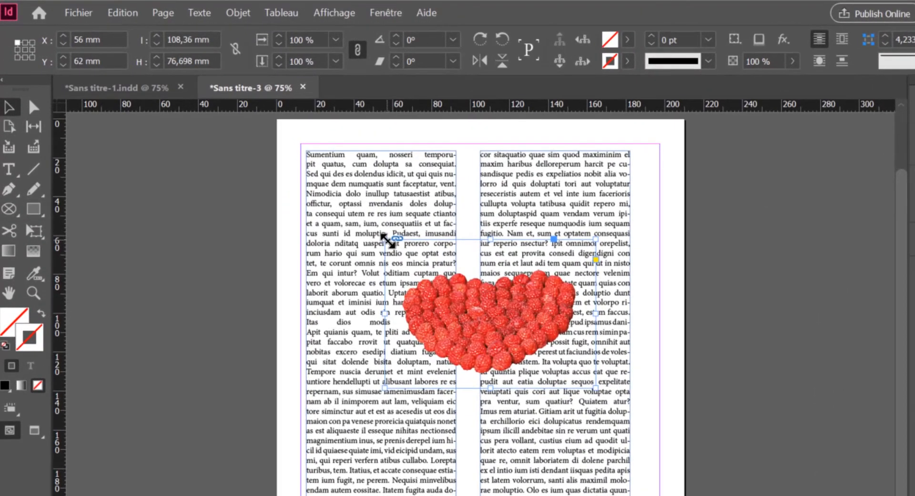
Step: Enlarge the heart's frame to about 126 by 102 mm and fill it proportionally with the image
drag(387, 239, 351, 192)
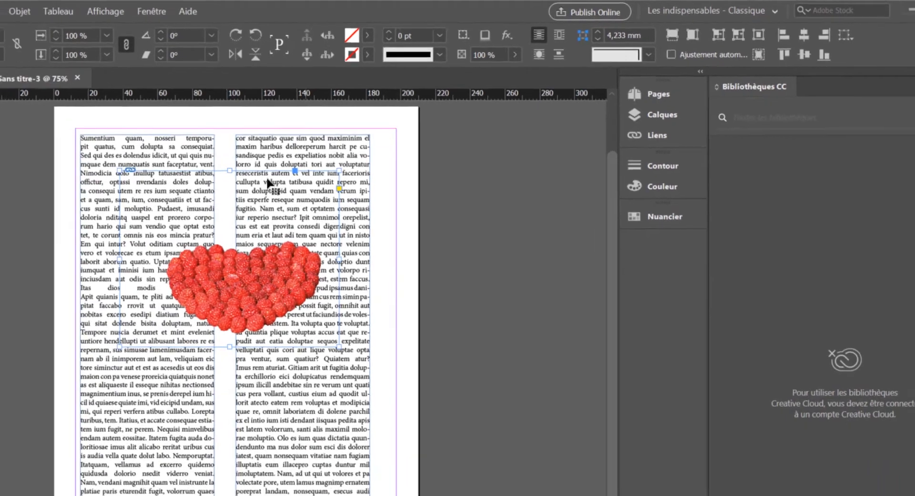
right_click(110, 241)
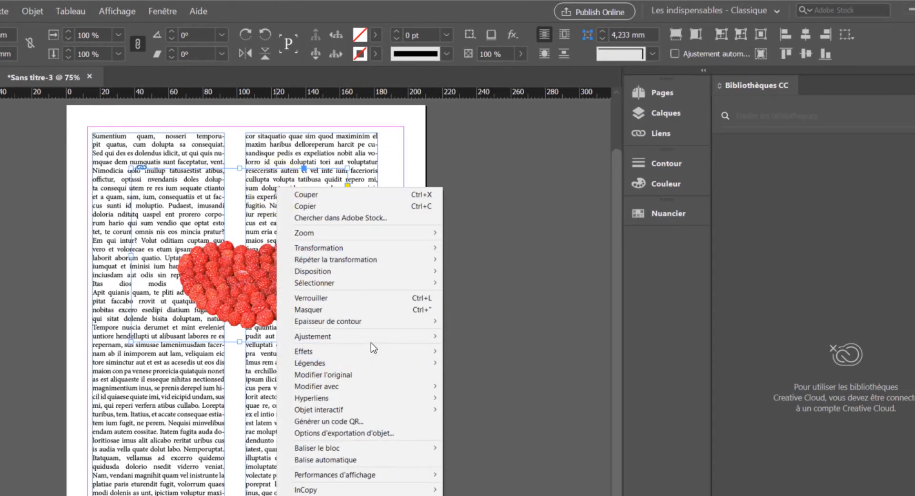
mouse_move(378, 334)
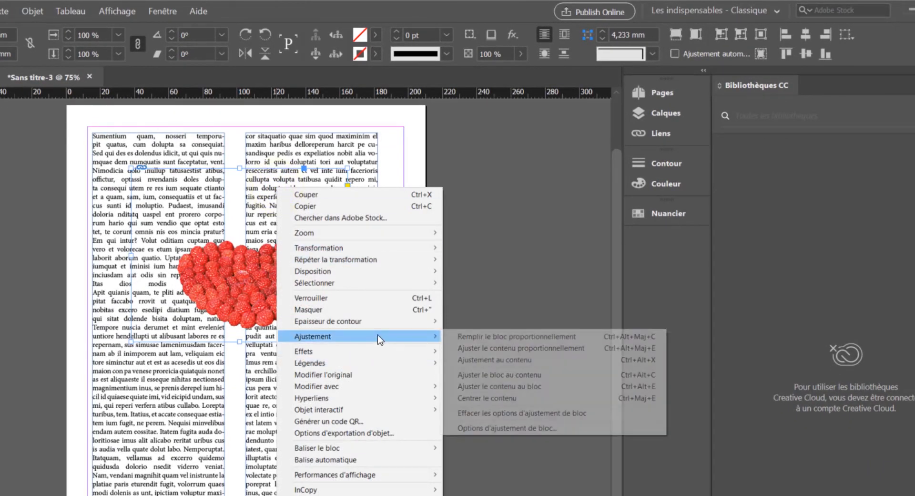
click(489, 338)
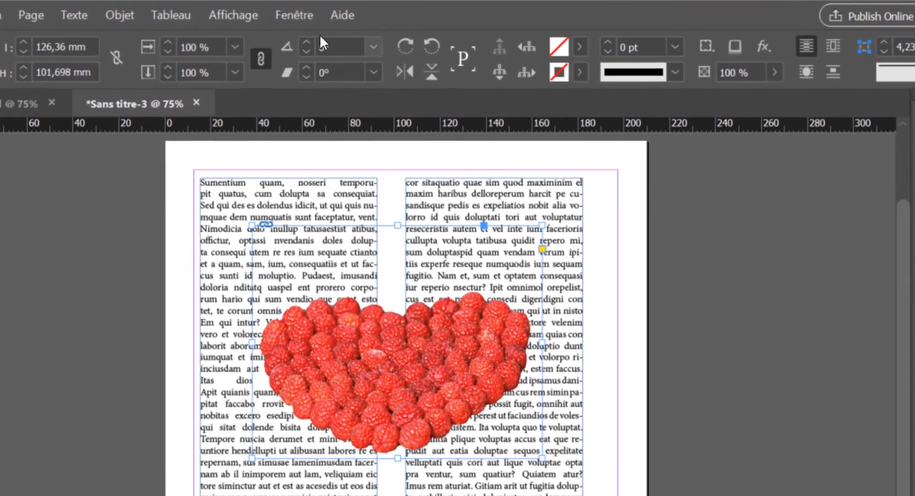
Step: Wrap the text around the heart's object shape, using the alpha channel (Couche alpha) as the contour type
click(277, 10)
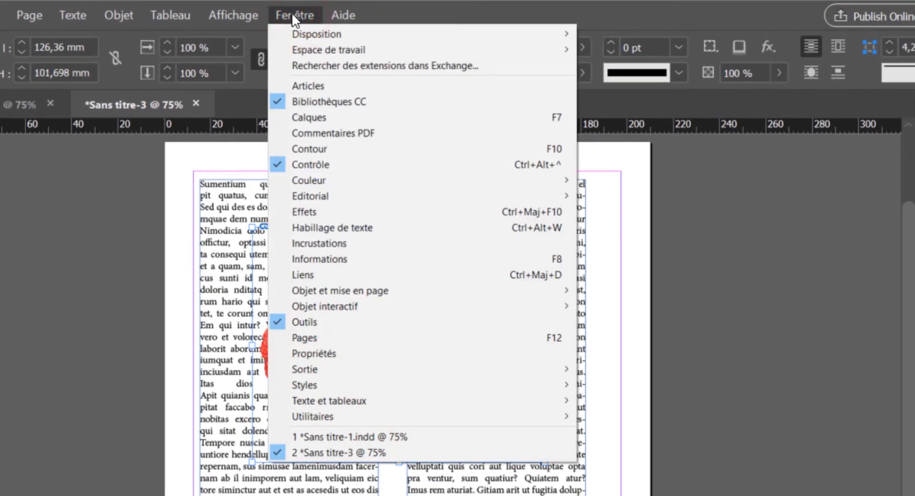
click(376, 227)
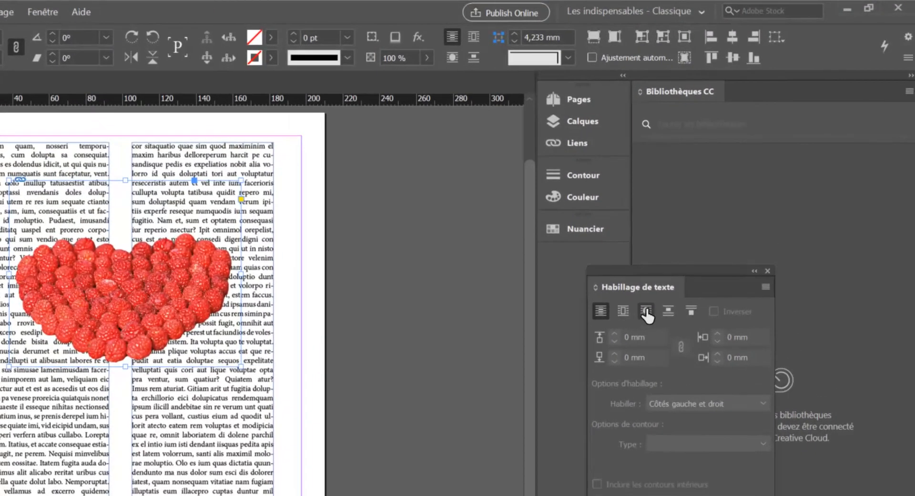
click(647, 313)
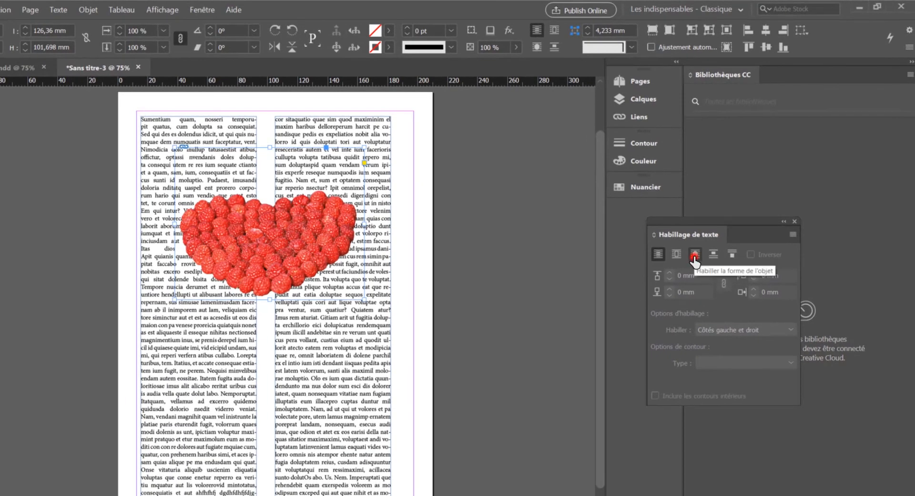
click(694, 260)
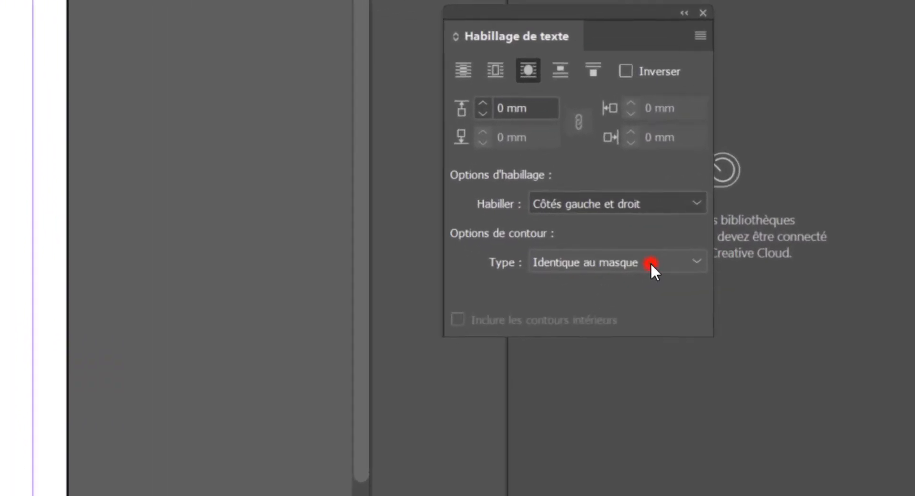
click(764, 362)
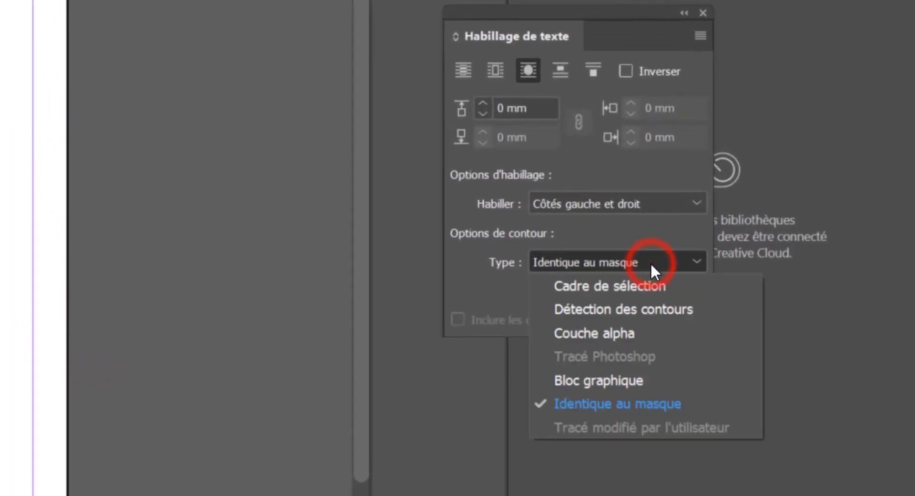
click(607, 328)
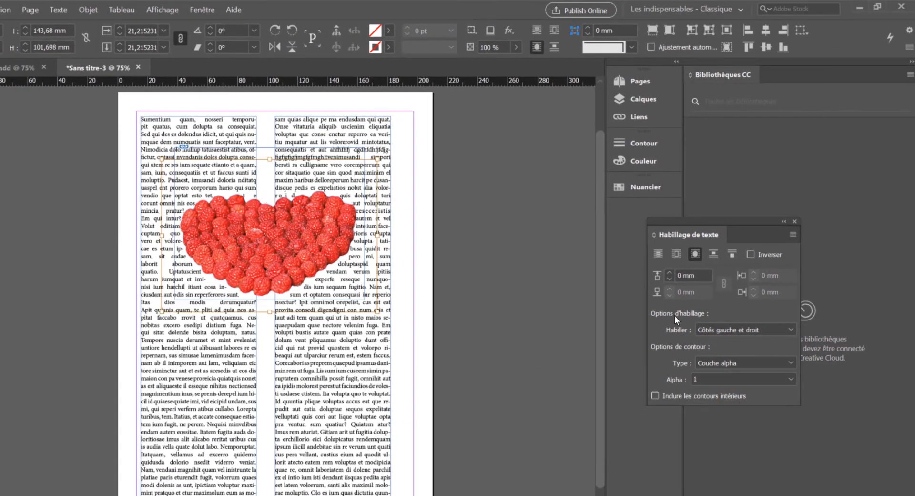
Step: Set the text wrap offset around the heart to 3 mm
click(670, 272)
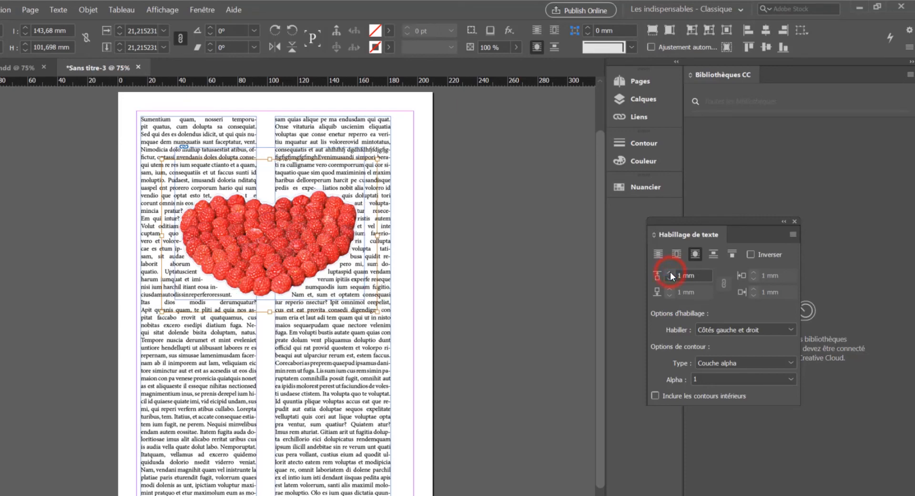
click(670, 273)
click(671, 272)
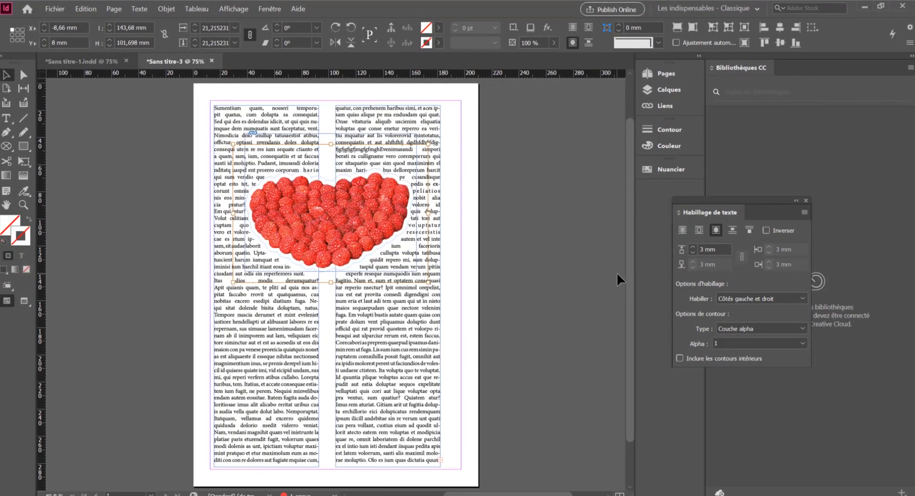
Step: Preview the page without guides or frame edges, deselect the heart, and show the layout in full-screen presentation mode
key(w)
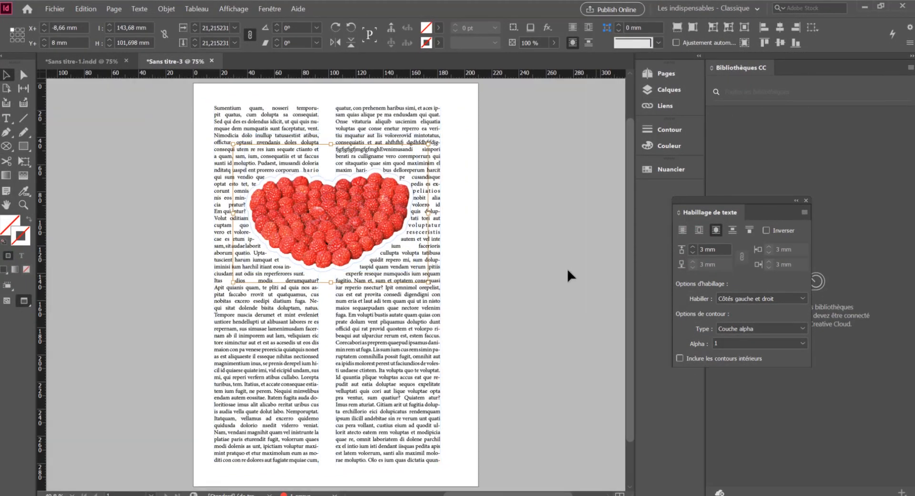
click(544, 243)
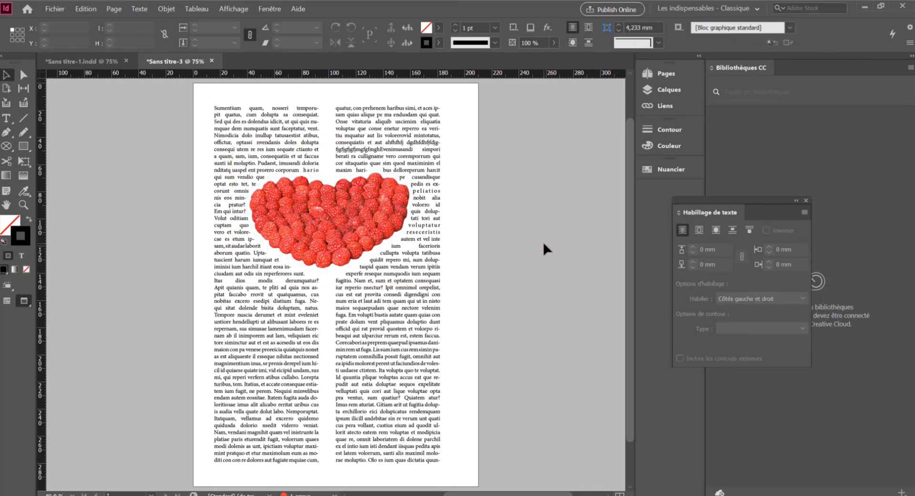
key(shift+w)
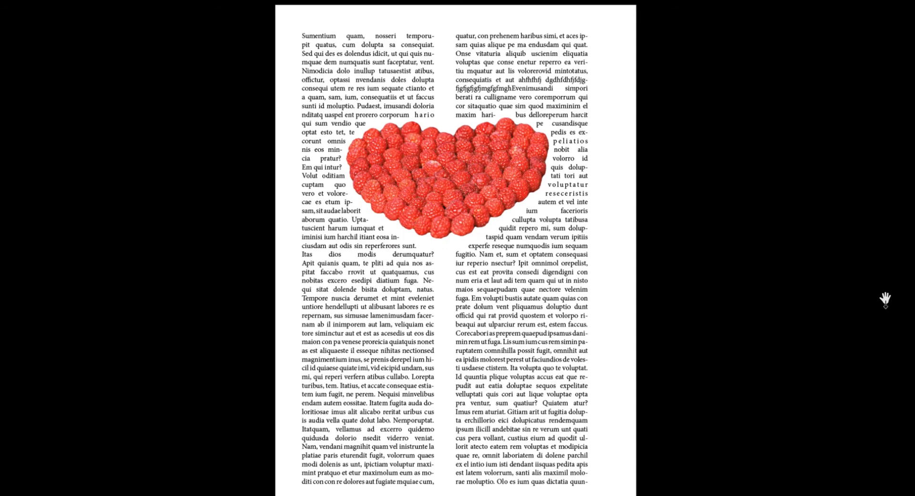